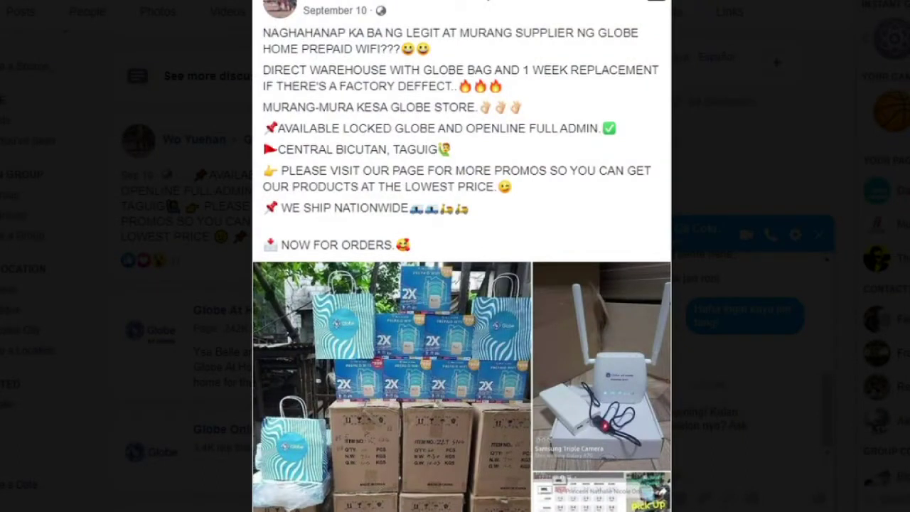
Step: Scroll down through the seller's band-locking guide in the Messenger chat
{"action": "scroll", "coordinate": [880, 380], "scroll_direction": "down", "scroll_amount": 3}
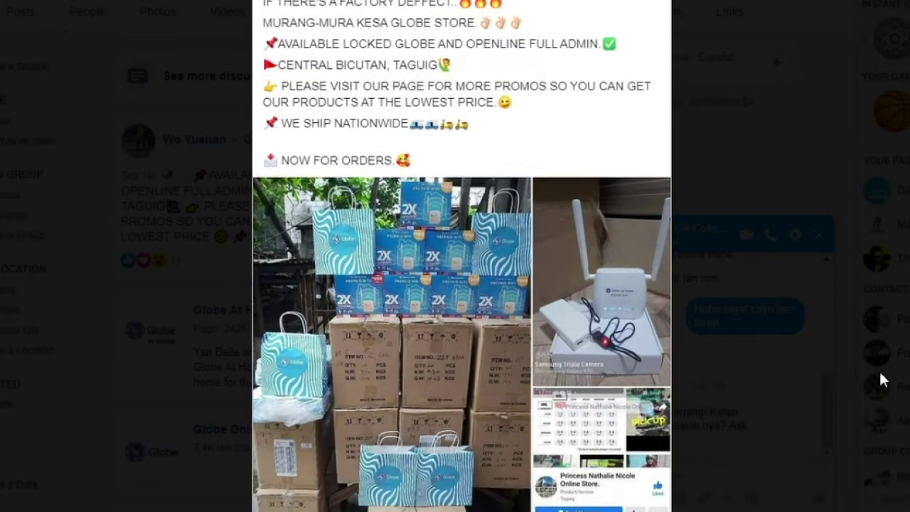
{"action": "scroll", "coordinate": [879, 369], "scroll_direction": "down", "scroll_amount": 2}
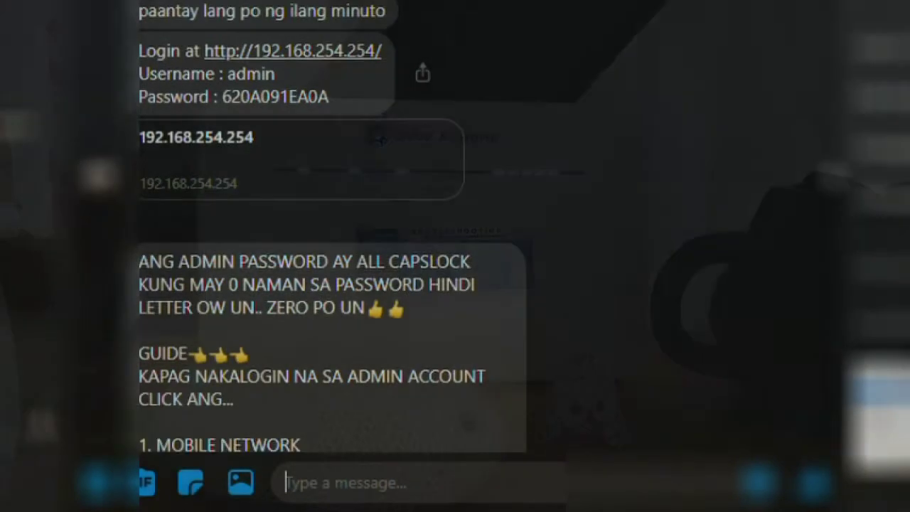
{"action": "scroll", "coordinate": [332, 235], "scroll_direction": "down", "scroll_amount": 4}
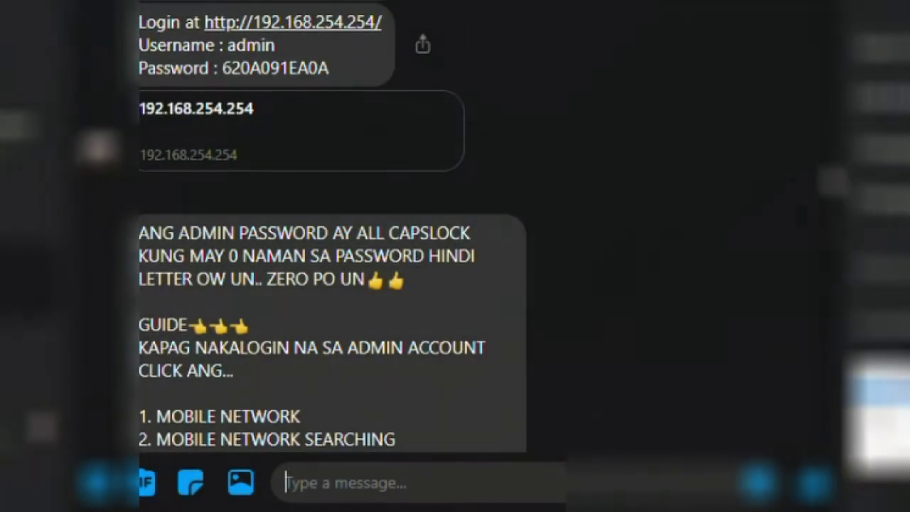
{"action": "scroll", "coordinate": [331, 235], "scroll_direction": "down", "scroll_amount": 6}
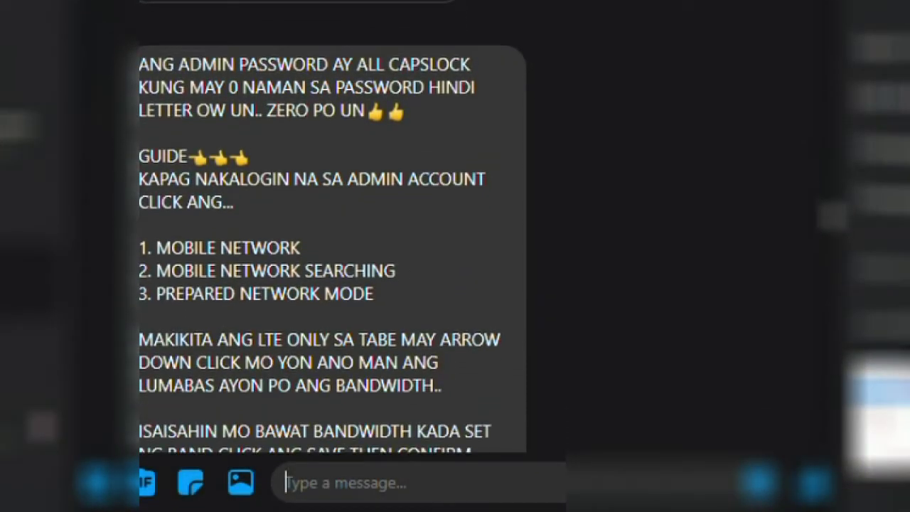
{"action": "scroll", "coordinate": [332, 235], "scroll_direction": "down", "scroll_amount": 10}
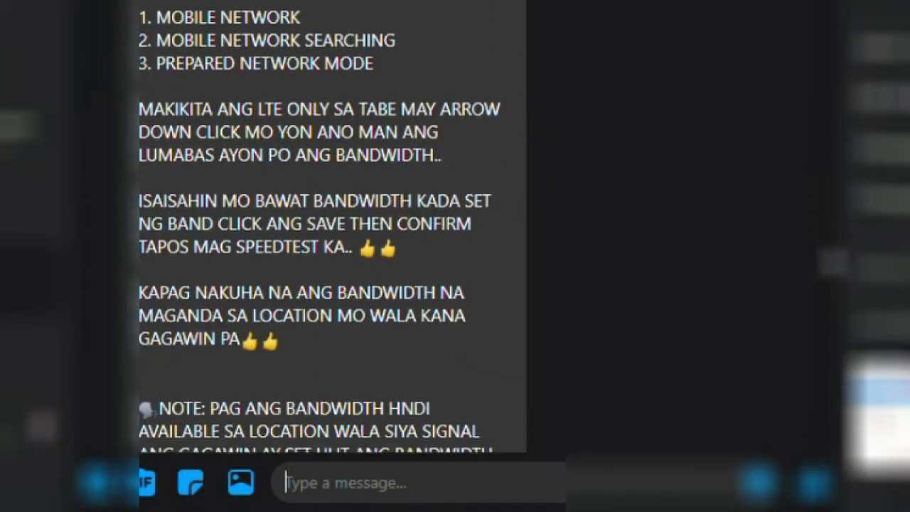
{"action": "scroll", "coordinate": [332, 234], "scroll_direction": "down", "scroll_amount": 7}
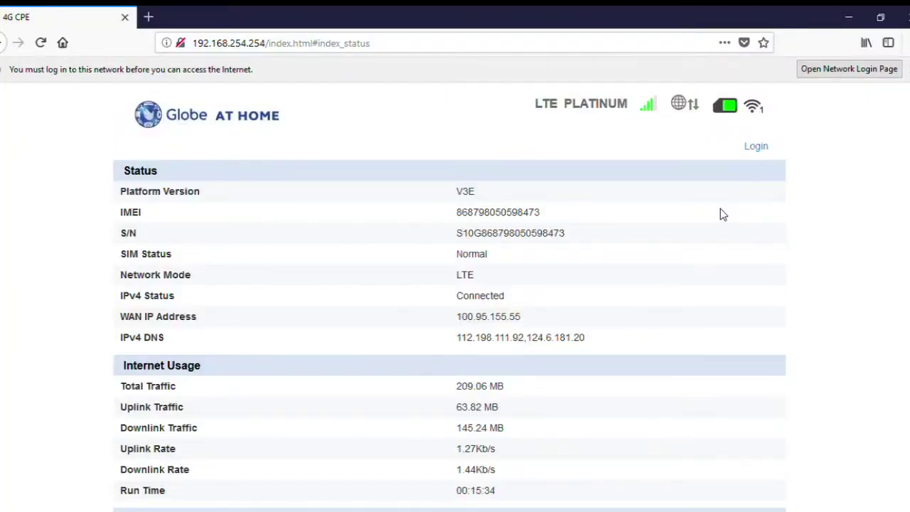
Step: Log into the router admin with the autofilled credentials and open Advanced Settings
{"action": "left_click", "coordinate": [756, 147]}
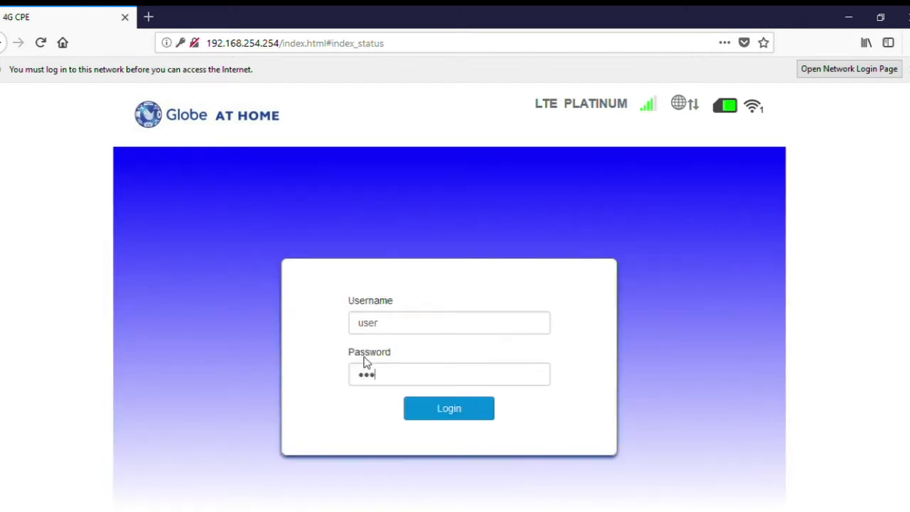
{"action": "key", "text": "Return"}
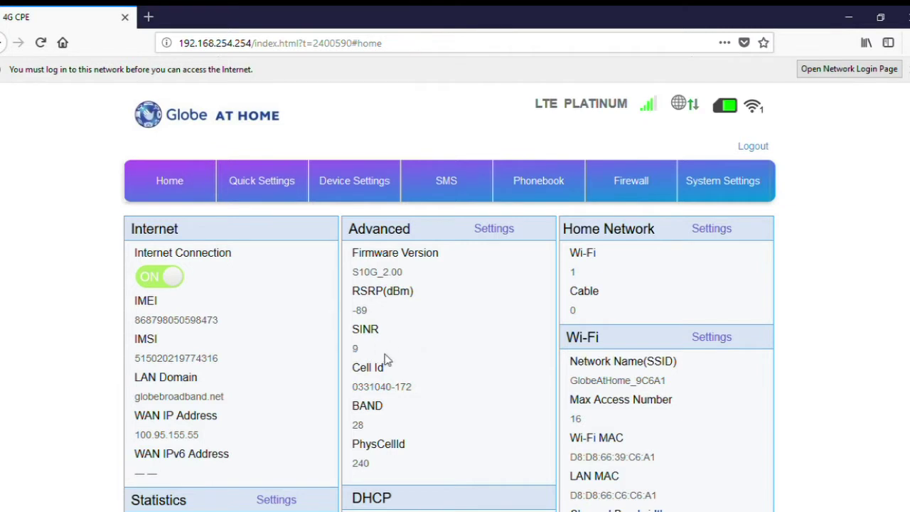
{"action": "scroll", "coordinate": [908, 324], "scroll_direction": "down", "scroll_amount": 3}
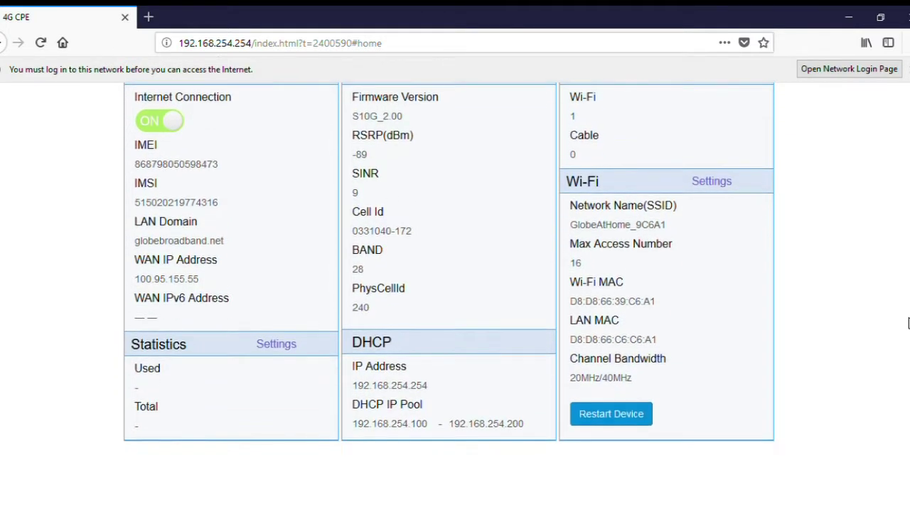
{"action": "scroll", "coordinate": [908, 324], "scroll_direction": "up", "scroll_amount": 3}
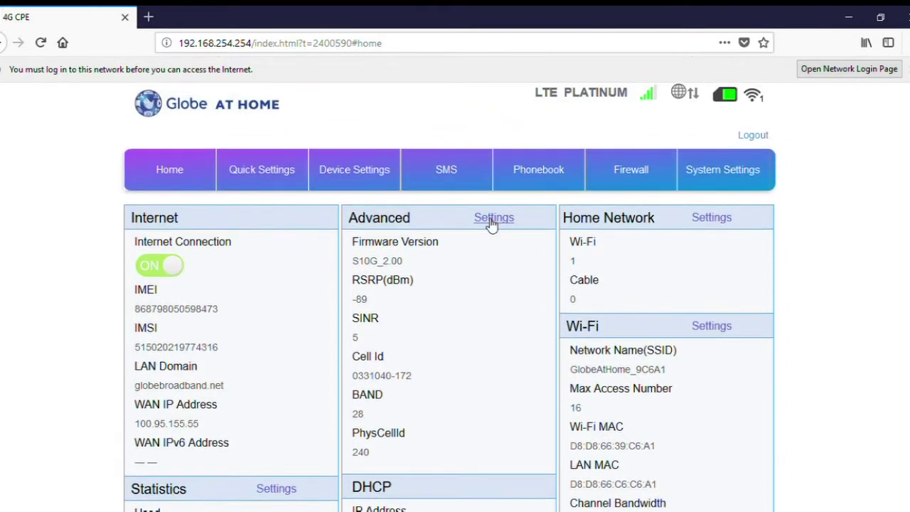
{"action": "left_click", "coordinate": [492, 218]}
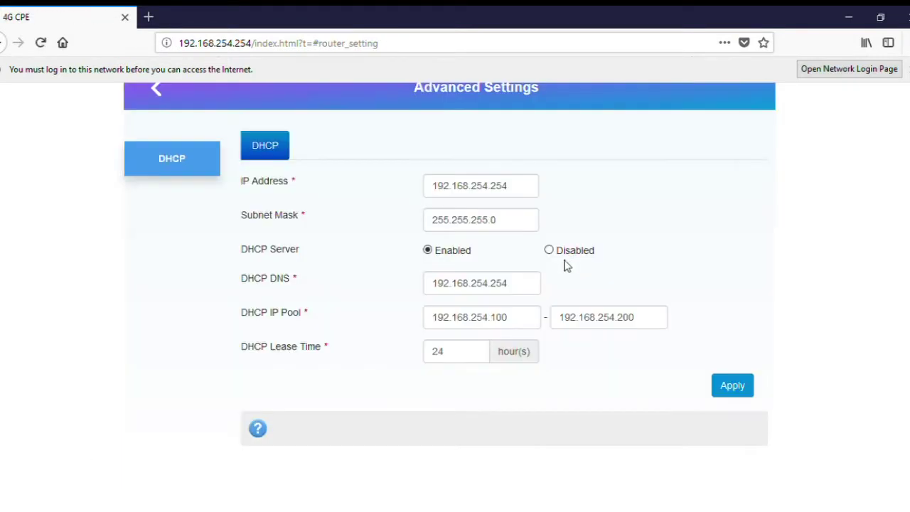
Step: Replace router_setting with frequency in the URL to load the Frequency & Network page
{"action": "left_click", "coordinate": [184, 160]}
{"action": "left_click", "coordinate": [206, 157]}
{"action": "left_click", "coordinate": [349, 45]}
{"action": "left_click", "coordinate": [331, 45]}
{"action": "left_click_drag", "start_coordinate": [318, 44], "coordinate": [437, 54]}
{"action": "type", "text": "freq"}
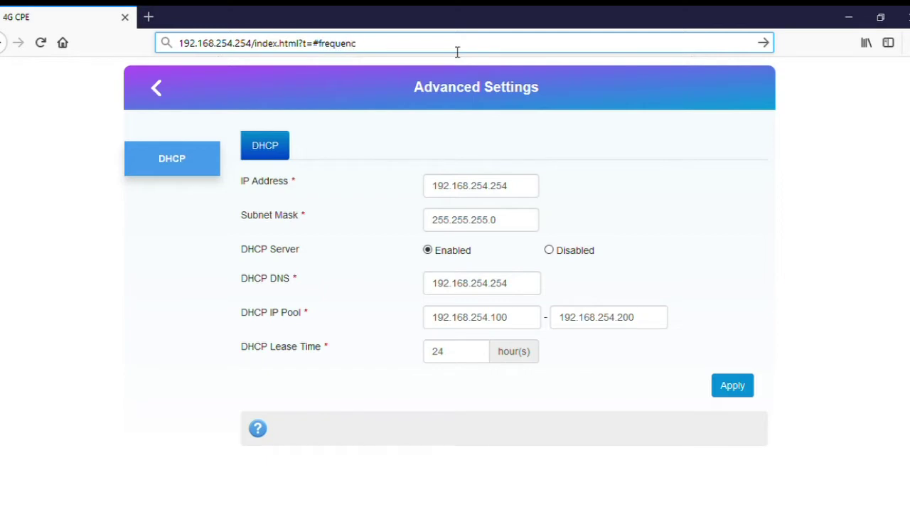
{"action": "type", "text": "uency"}
{"action": "key", "text": "Return"}
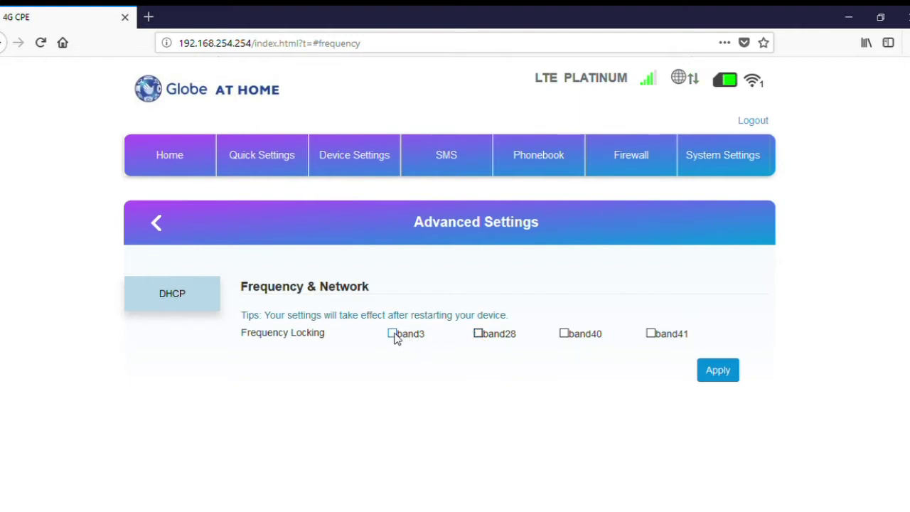
Step: Apply the band3-only lock and run speedtest.net: 16.14 Mbps down, 2.96 up, 45 ms ping
{"action": "left_click", "coordinate": [713, 376]}
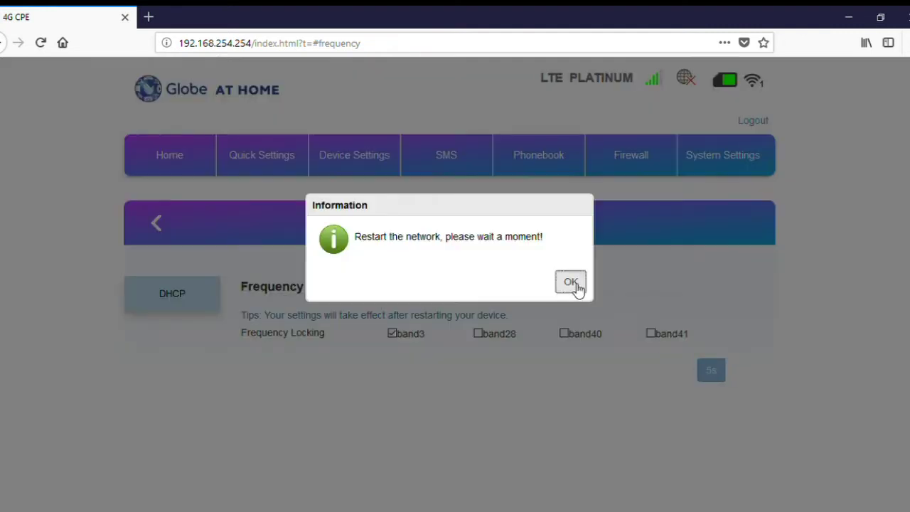
{"action": "left_click", "coordinate": [575, 286]}
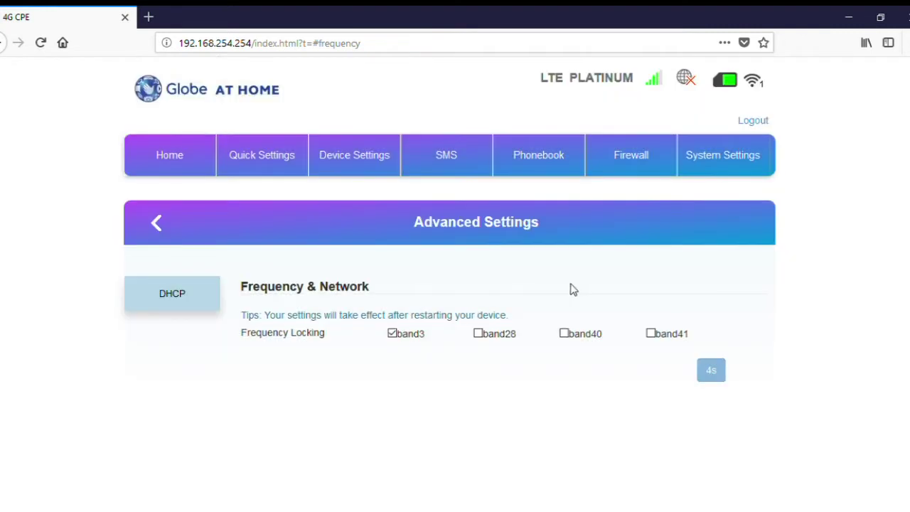
{"action": "left_click", "coordinate": [149, 16]}
{"action": "type", "text": "speedtest.net"}
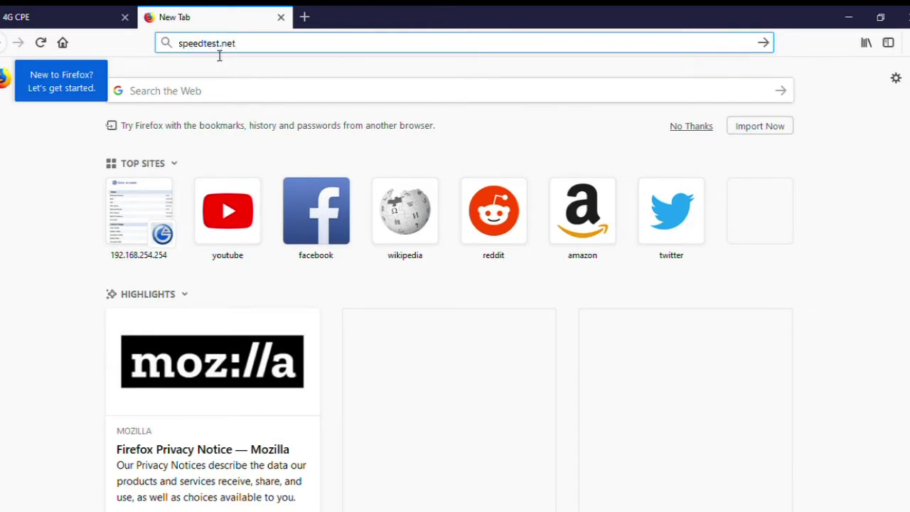
{"action": "key", "text": "Return"}
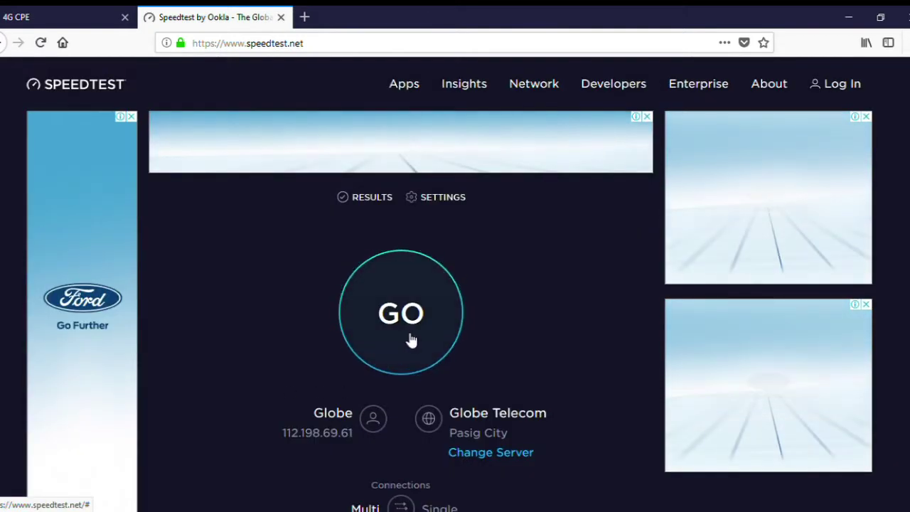
{"action": "left_click", "coordinate": [411, 339]}
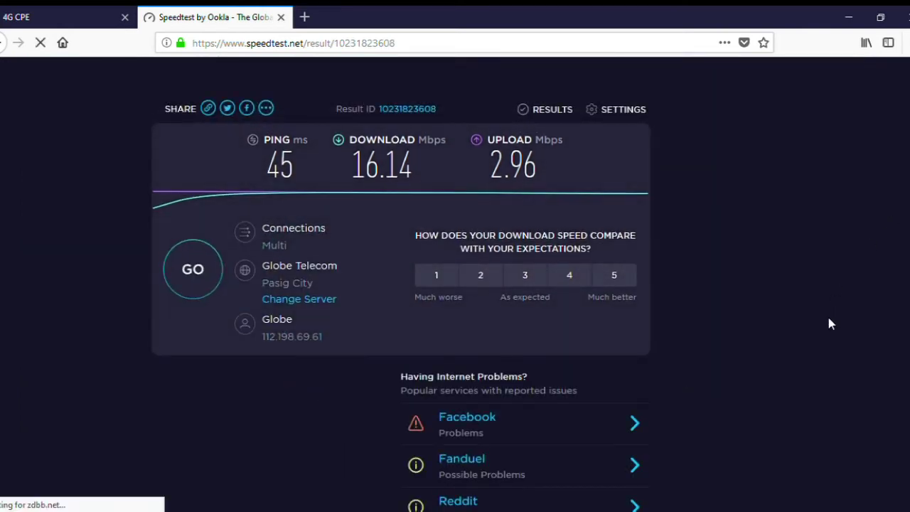
{"action": "left_click", "coordinate": [77, 23]}
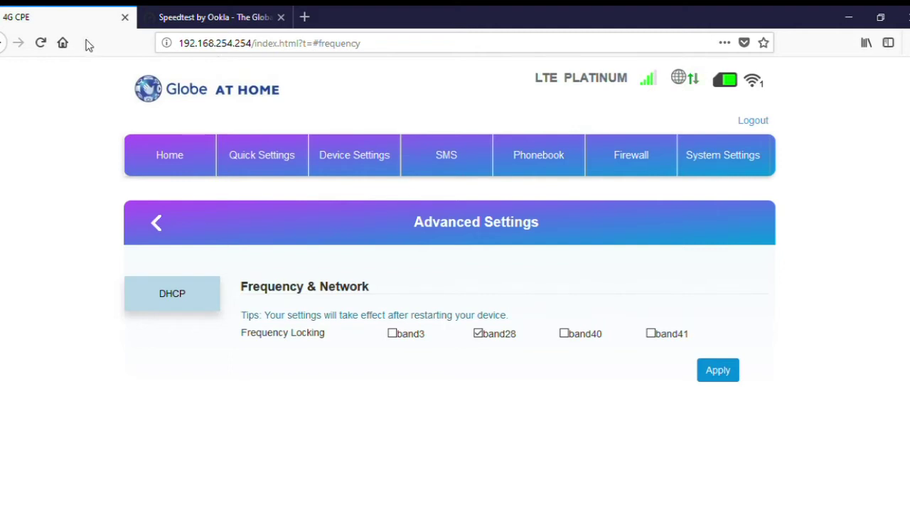
Step: Run the band28 speed test: 11.67 Mbps down, 13.90 Mbps up, 52 ms ping
{"action": "left_click", "coordinate": [242, 17]}
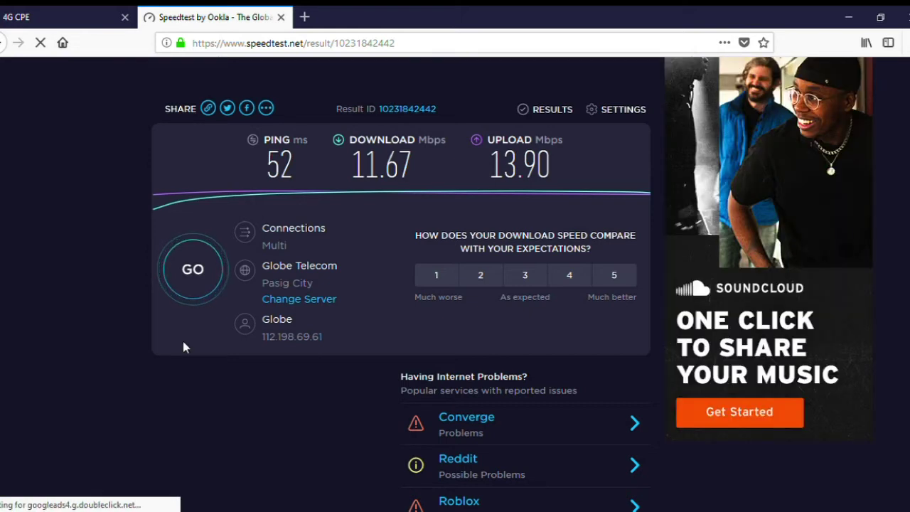
{"action": "left_click", "coordinate": [62, 18]}
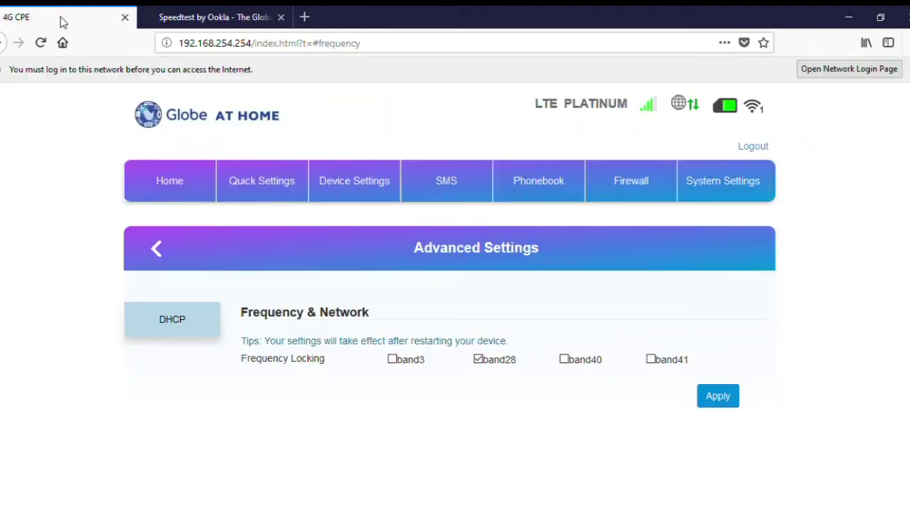
Step: Lock to band40 only and speed-test it: 0.37 Mbps down, 0.04 Mbps up
{"action": "left_click", "coordinate": [564, 359]}
{"action": "left_click", "coordinate": [718, 398]}
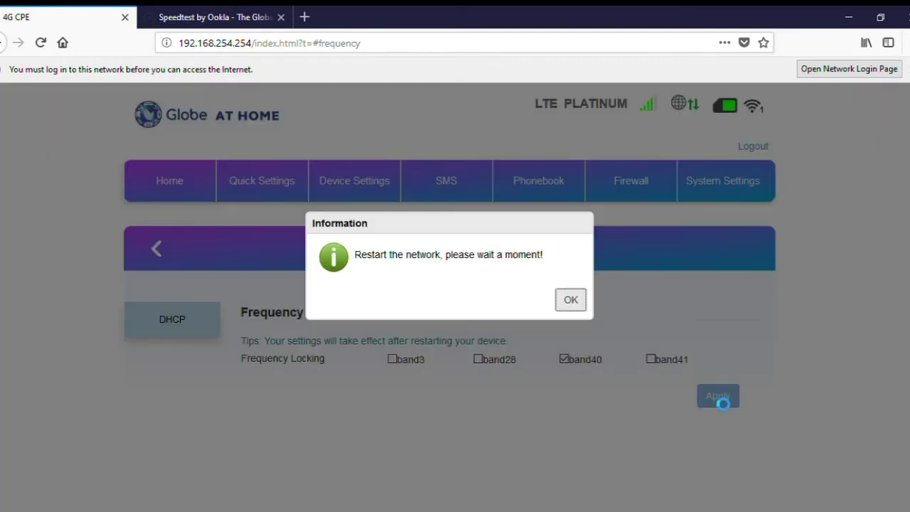
{"action": "left_click", "coordinate": [569, 299]}
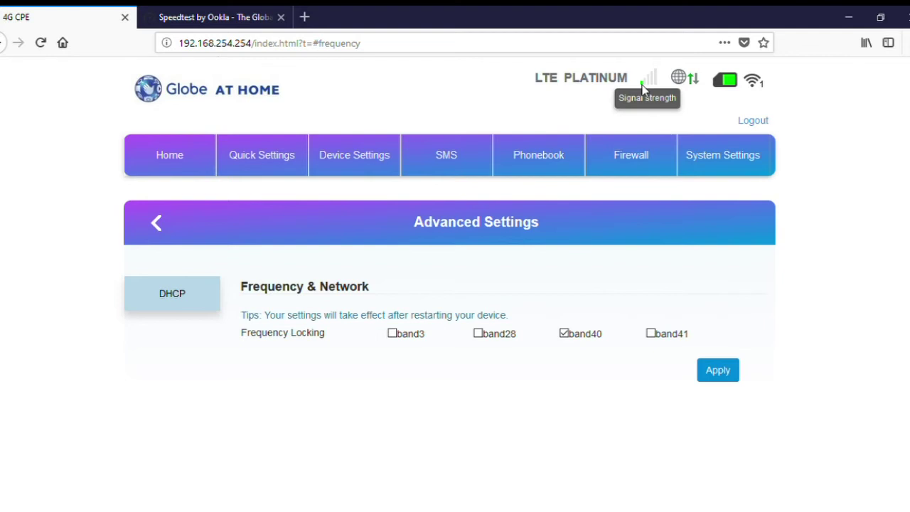
{"action": "left_click", "coordinate": [213, 17]}
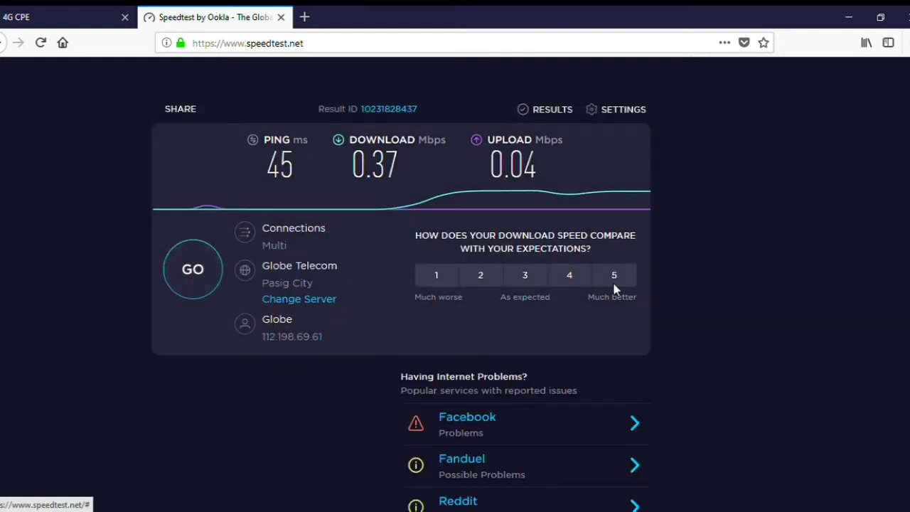
{"action": "left_click", "coordinate": [51, 16]}
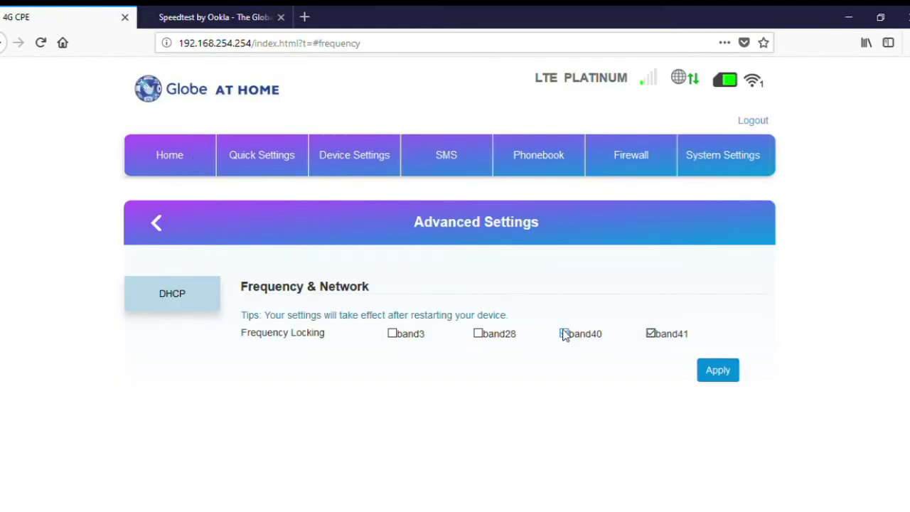
Step: Apply the band41-only lock and start a new Speedtest run
{"action": "left_click", "coordinate": [717, 369]}
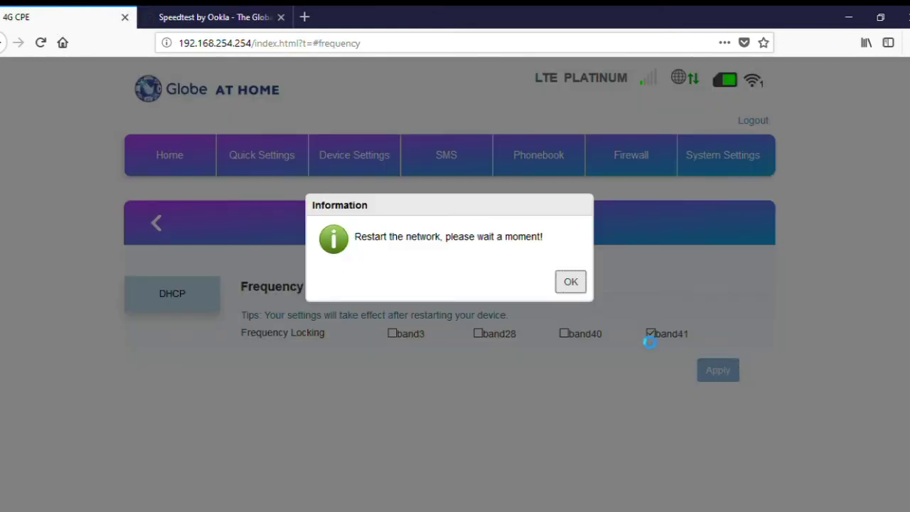
{"action": "left_click", "coordinate": [571, 283]}
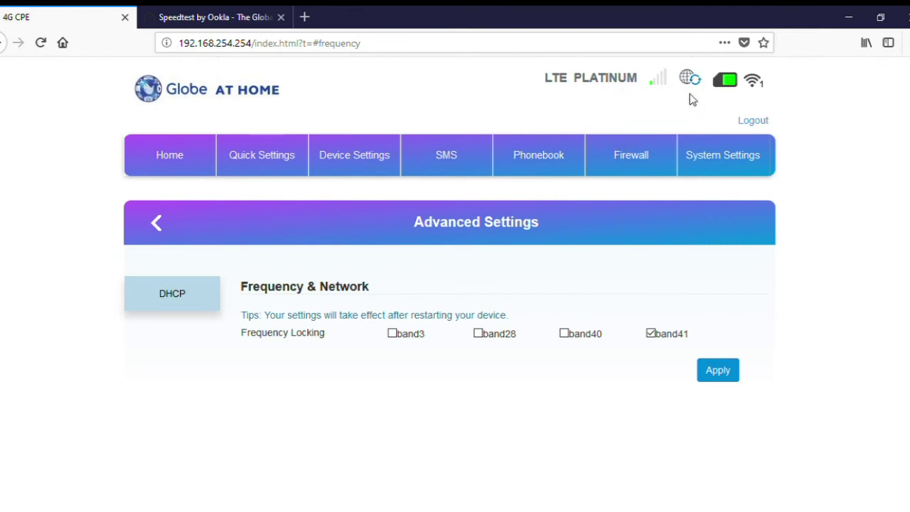
{"action": "left_click", "coordinate": [215, 21]}
{"action": "left_click", "coordinate": [196, 279]}
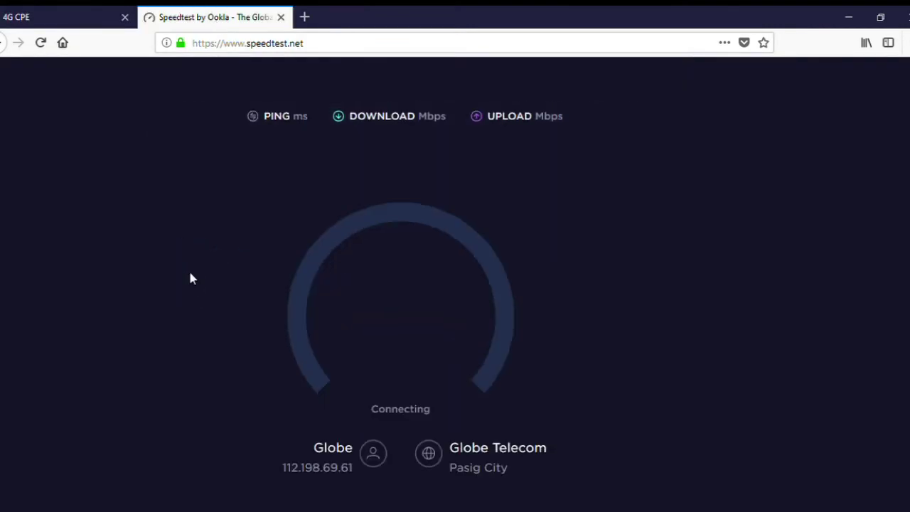